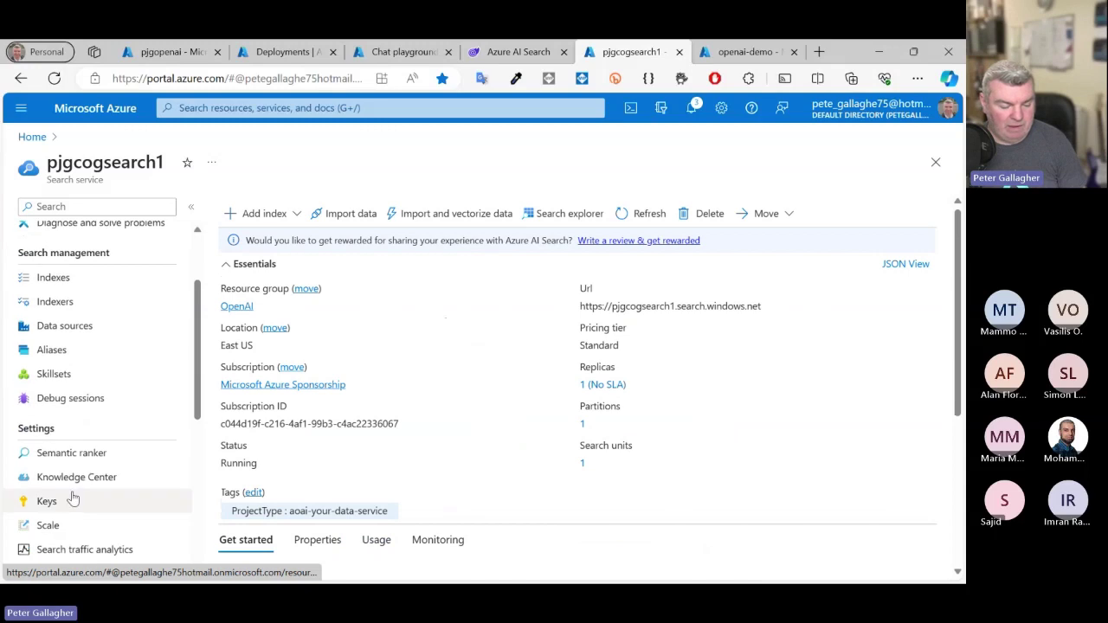
View the access keys page of the pjgcogsearch1 search service and its list of indexes
{"action": "left_click", "coordinate": [69, 501]}
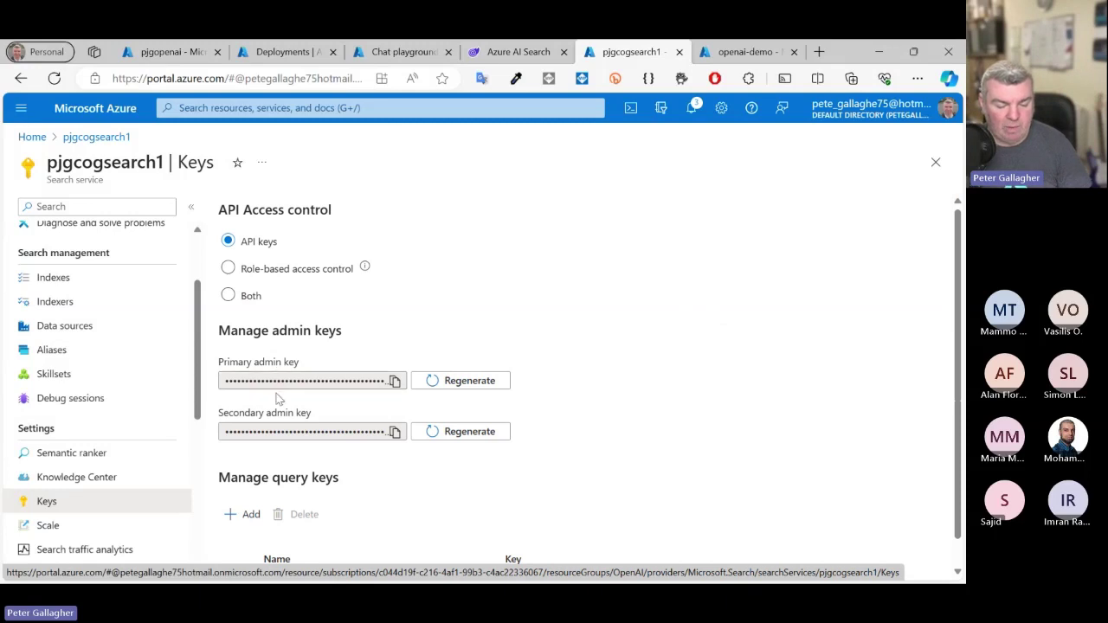
{"action": "scroll", "coordinate": [390, 323], "scroll_direction": "down", "scroll_amount": 1}
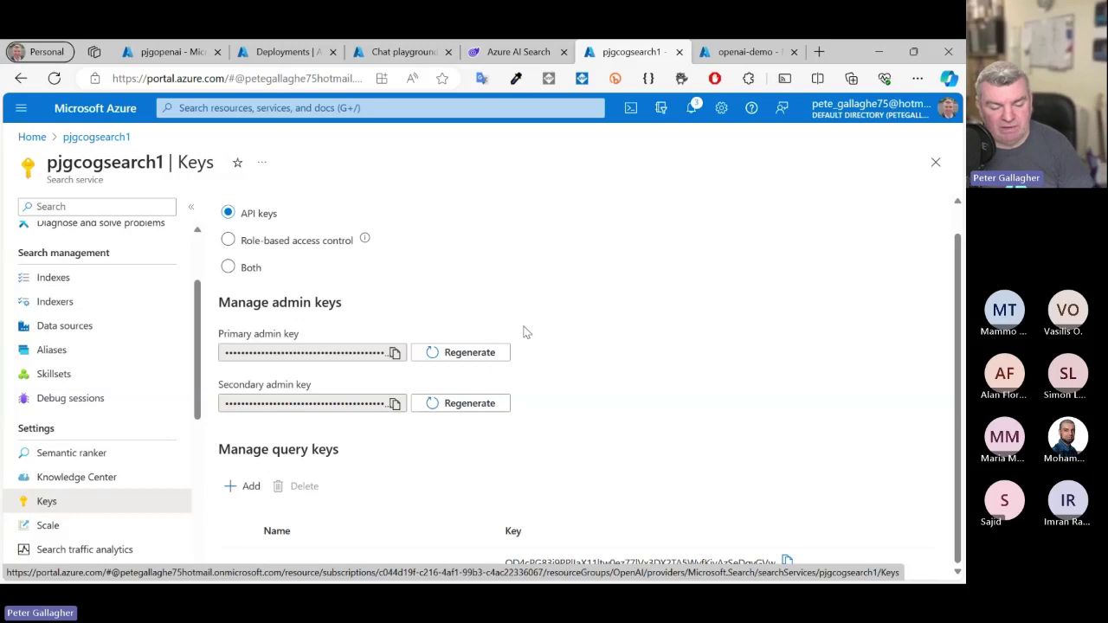
{"action": "scroll", "coordinate": [628, 364], "scroll_direction": "up", "scroll_amount": 1}
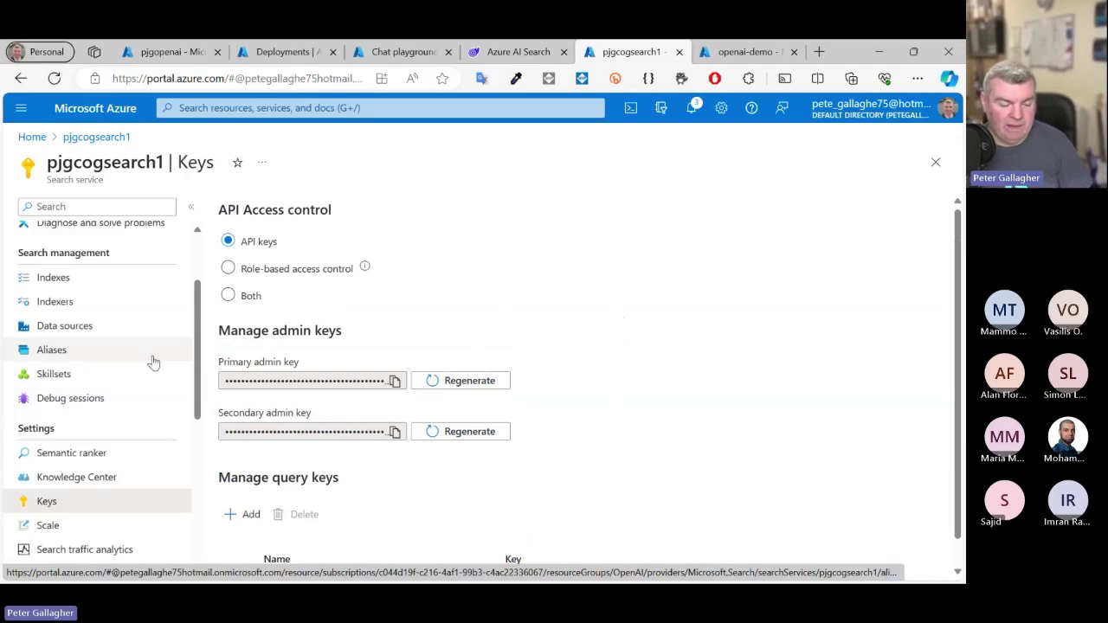
{"action": "left_click", "coordinate": [78, 285]}
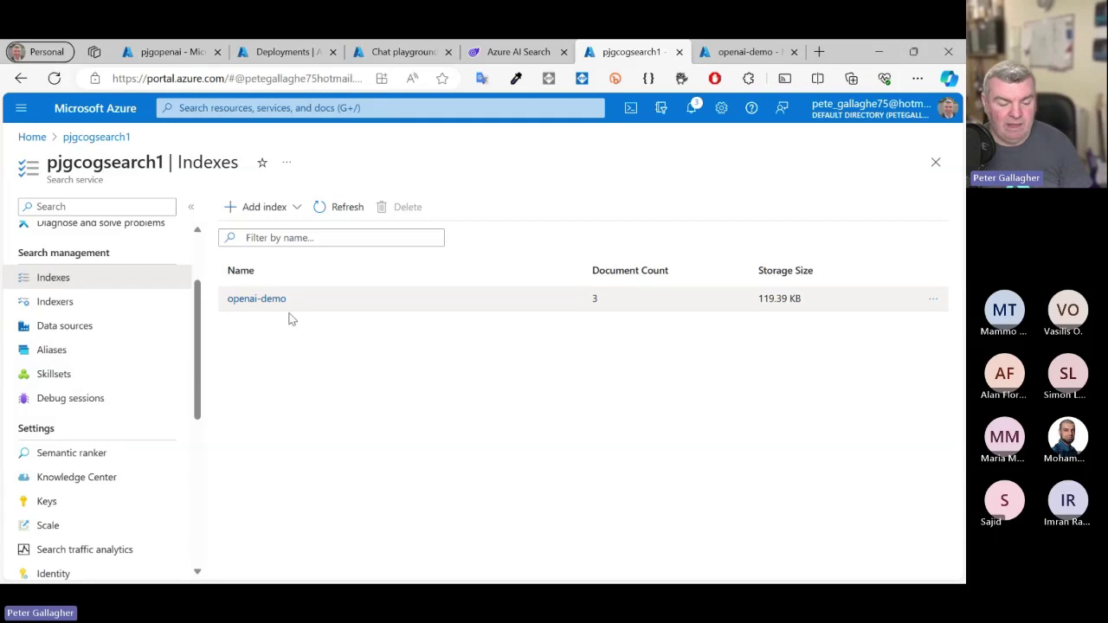
Review the field definitions and attributes of the openai-demo index, including its vector fields
{"action": "left_click", "coordinate": [737, 52]}
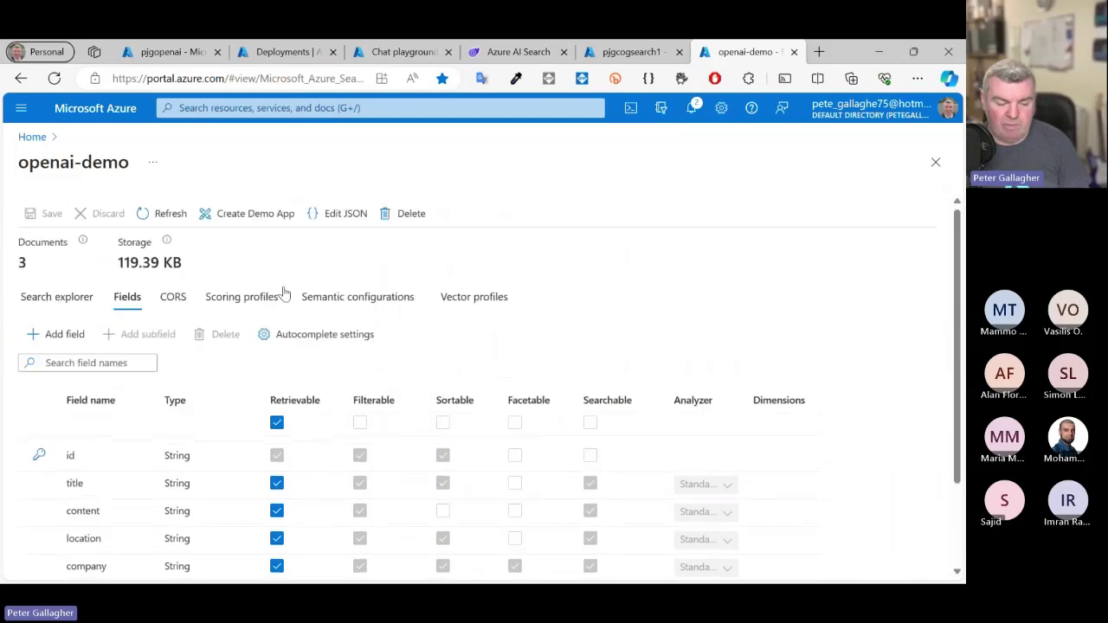
{"action": "scroll", "coordinate": [771, 321], "scroll_direction": "down", "scroll_amount": 1}
{"action": "scroll", "coordinate": [770, 320], "scroll_direction": "down", "scroll_amount": 2}
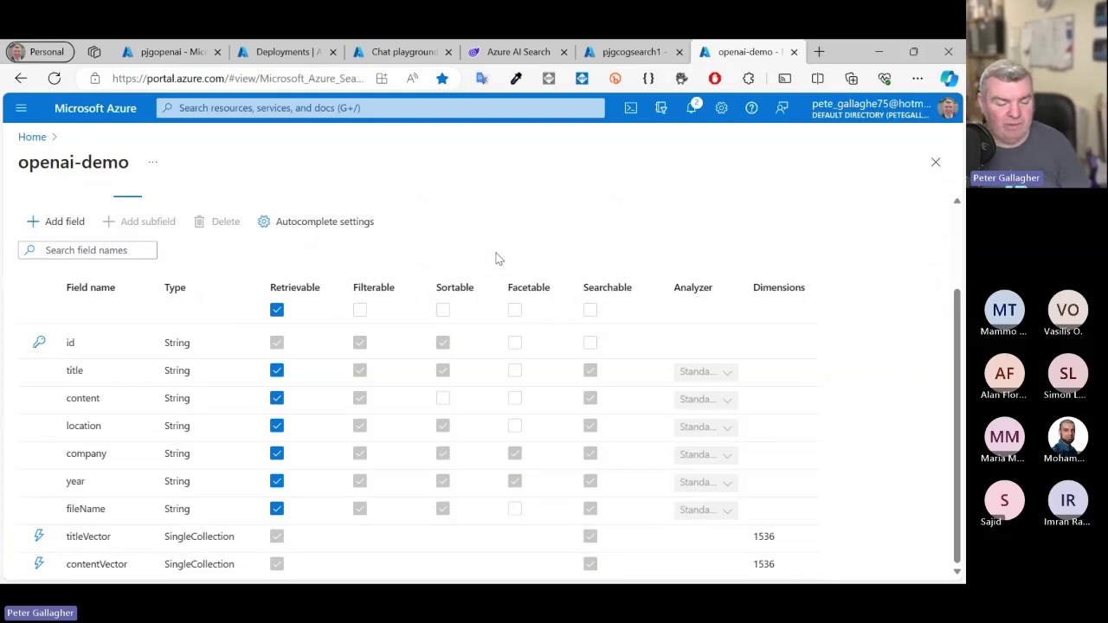
{"action": "scroll", "coordinate": [498, 258], "scroll_direction": "up", "scroll_amount": 3}
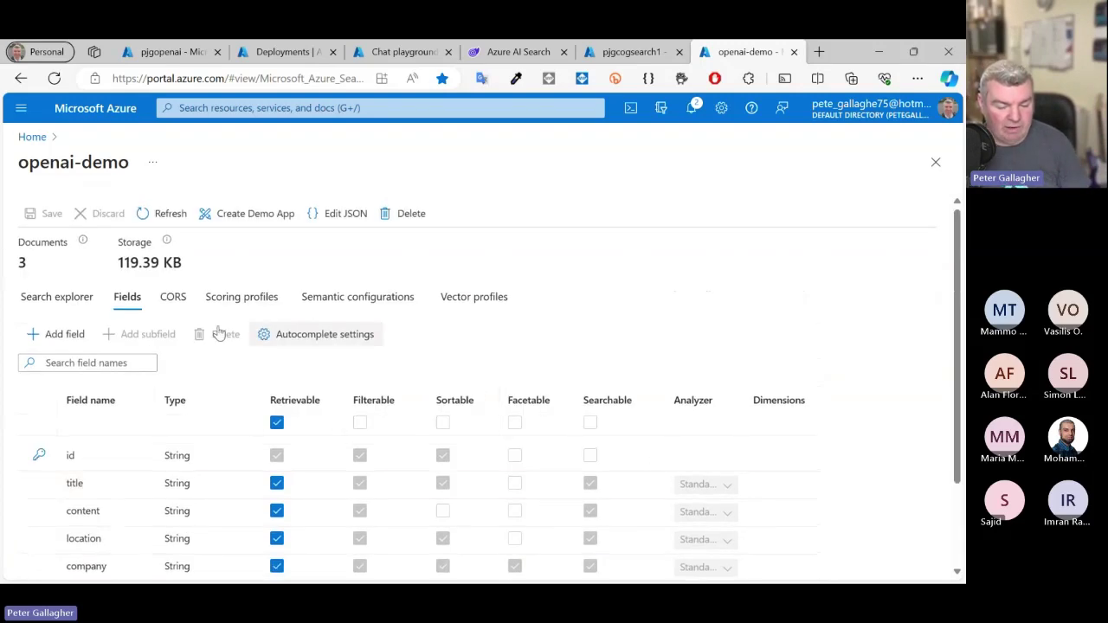
Search the openai-demo index for "new retail locations" in the Search explorer and look through the returned JSON
{"action": "left_click", "coordinate": [76, 303]}
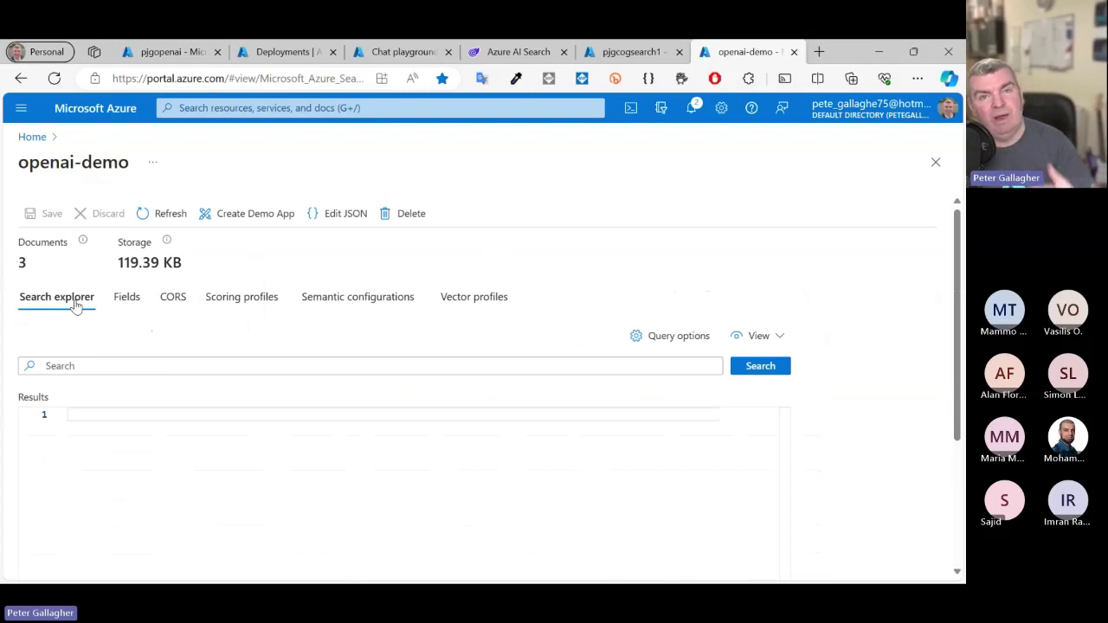
{"action": "left_click", "coordinate": [299, 365]}
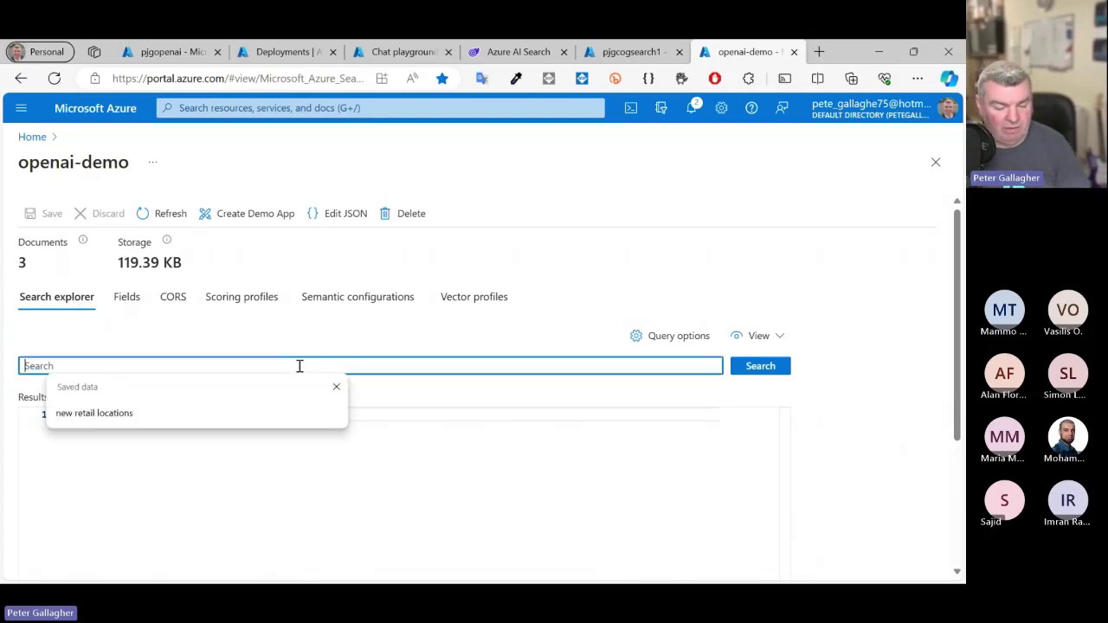
{"action": "left_click", "coordinate": [162, 407]}
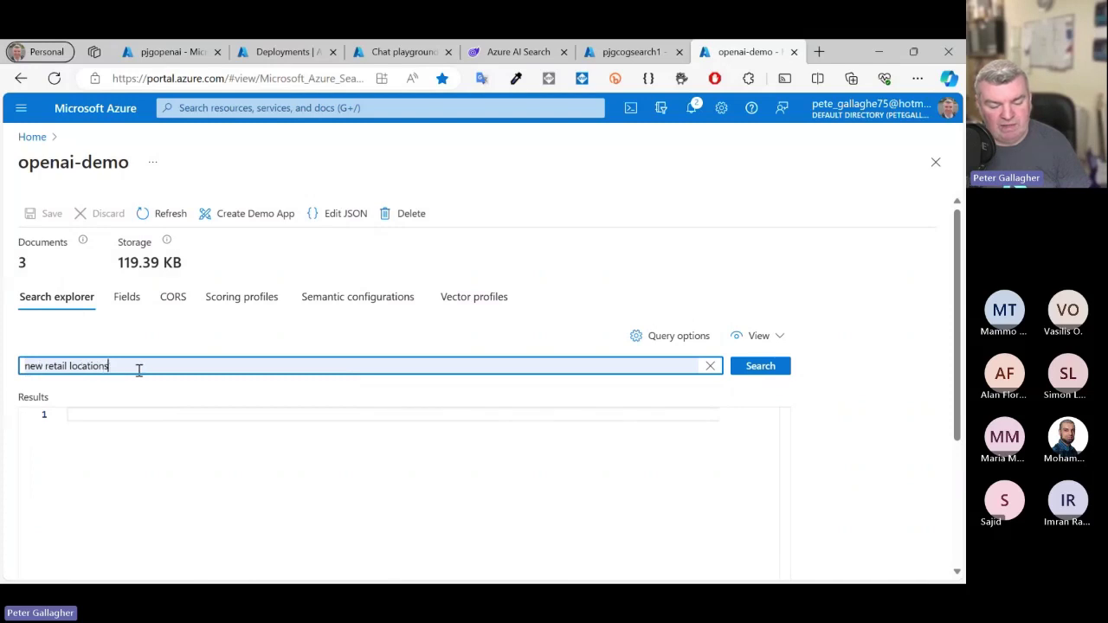
{"action": "left_click", "coordinate": [767, 372]}
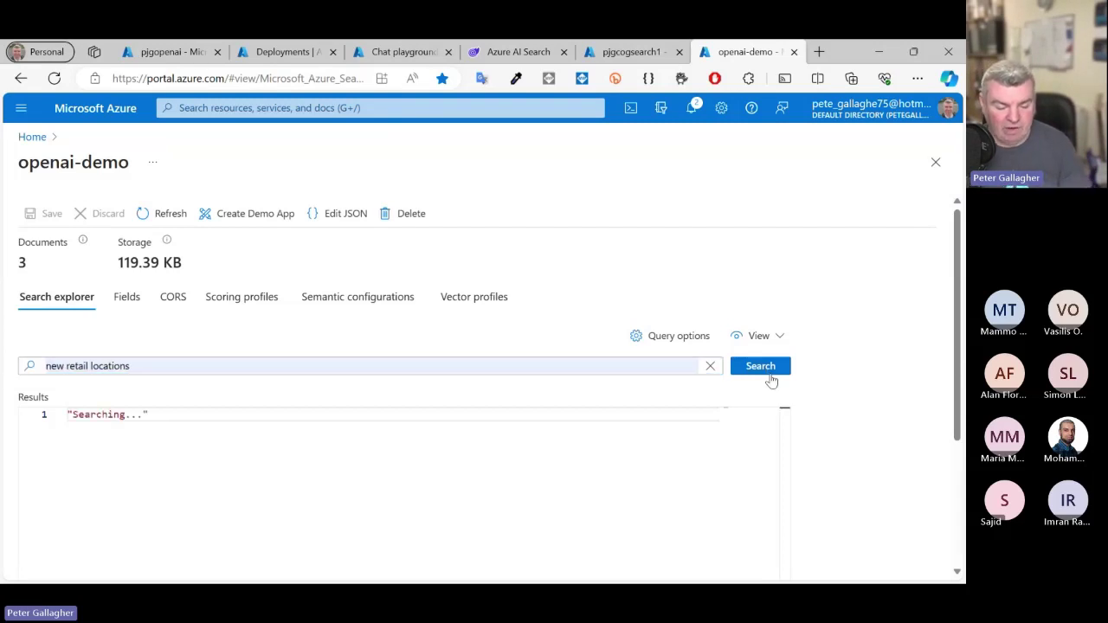
{"action": "scroll", "coordinate": [900, 418], "scroll_direction": "down", "scroll_amount": 2}
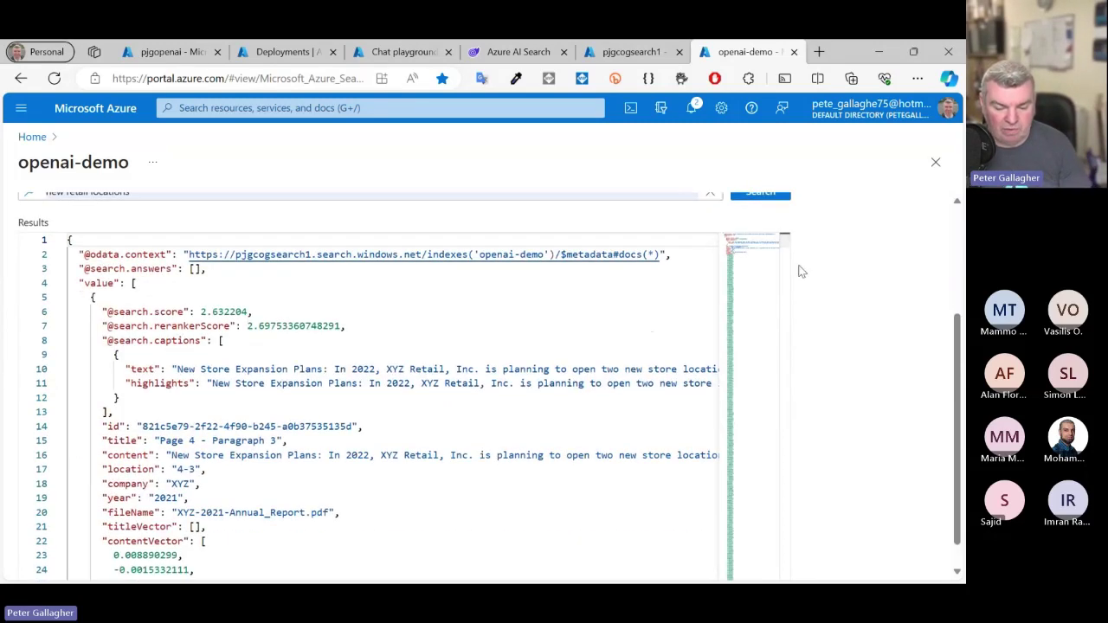
{"action": "mouse_move", "coordinate": [749, 249]}
{"action": "left_mouse_down"}
{"action": "mouse_move", "coordinate": [747, 467]}
{"action": "mouse_move", "coordinate": [738, 240]}
{"action": "left_mouse_up"}
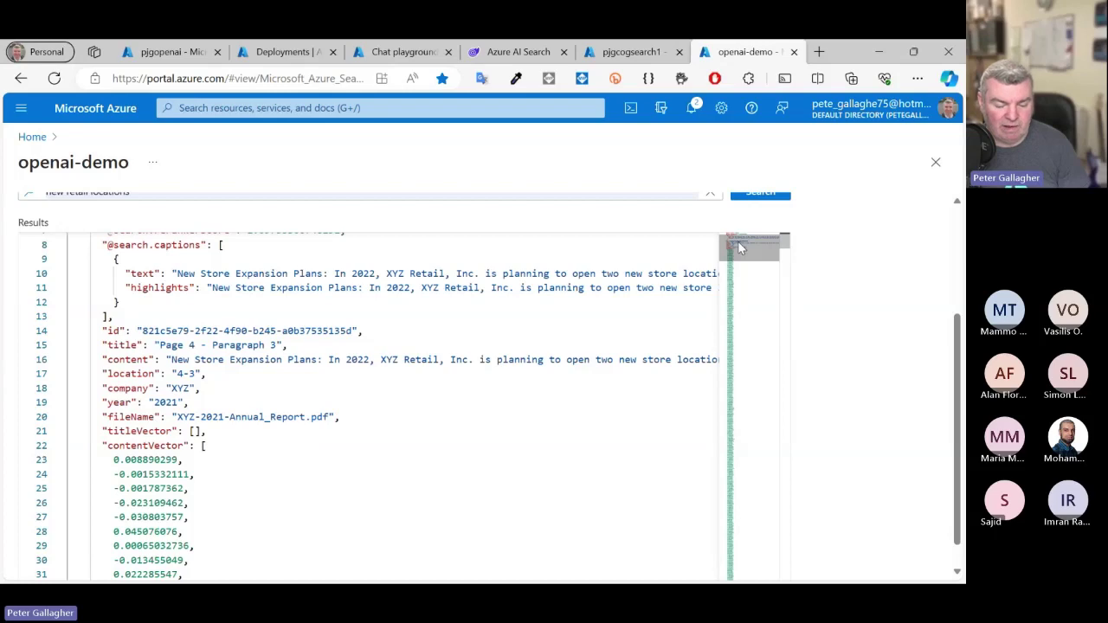
{"action": "mouse_move", "coordinate": [737, 241]}
{"action": "left_mouse_down"}
{"action": "mouse_move", "coordinate": [742, 253]}
{"action": "mouse_move", "coordinate": [742, 229]}
{"action": "left_mouse_up"}
{"action": "scroll", "coordinate": [892, 318], "scroll_direction": "up", "scroll_amount": 2}
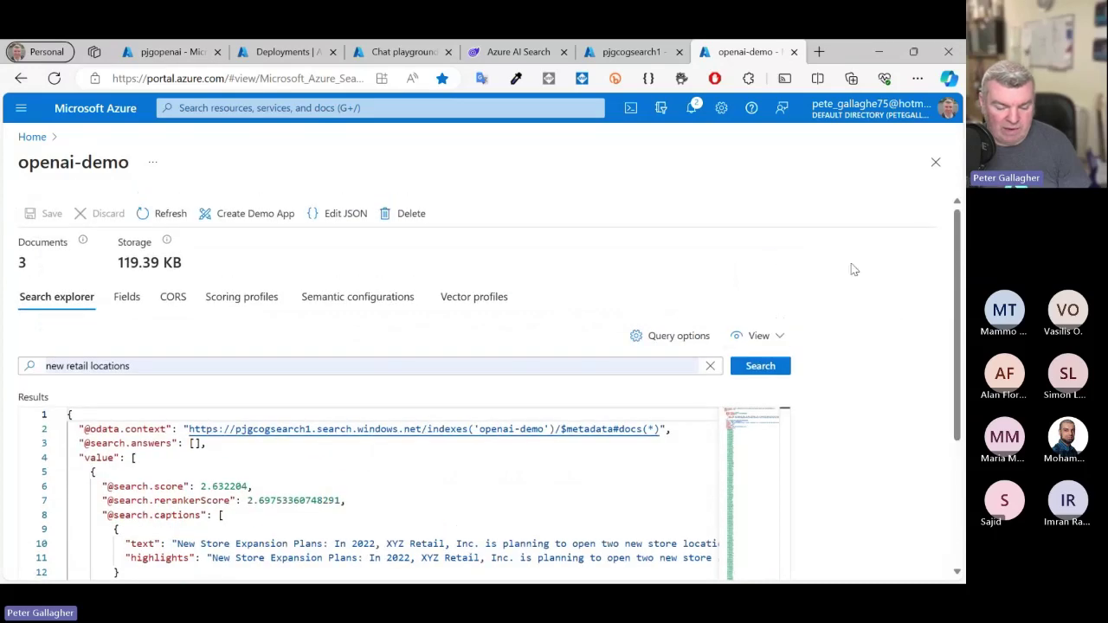
Show the query as JSON, add "select":"content,year", below the search line, and run the search
{"action": "left_click", "coordinate": [757, 336]}
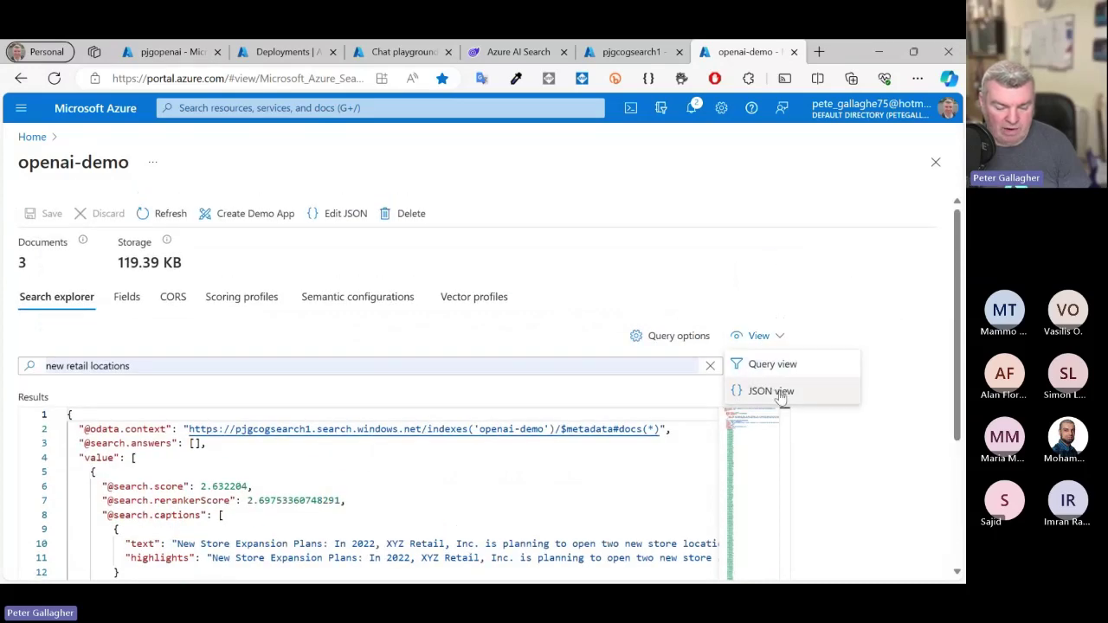
{"action": "left_click", "coordinate": [771, 391]}
{"action": "scroll", "coordinate": [848, 400], "scroll_direction": "down", "scroll_amount": 1}
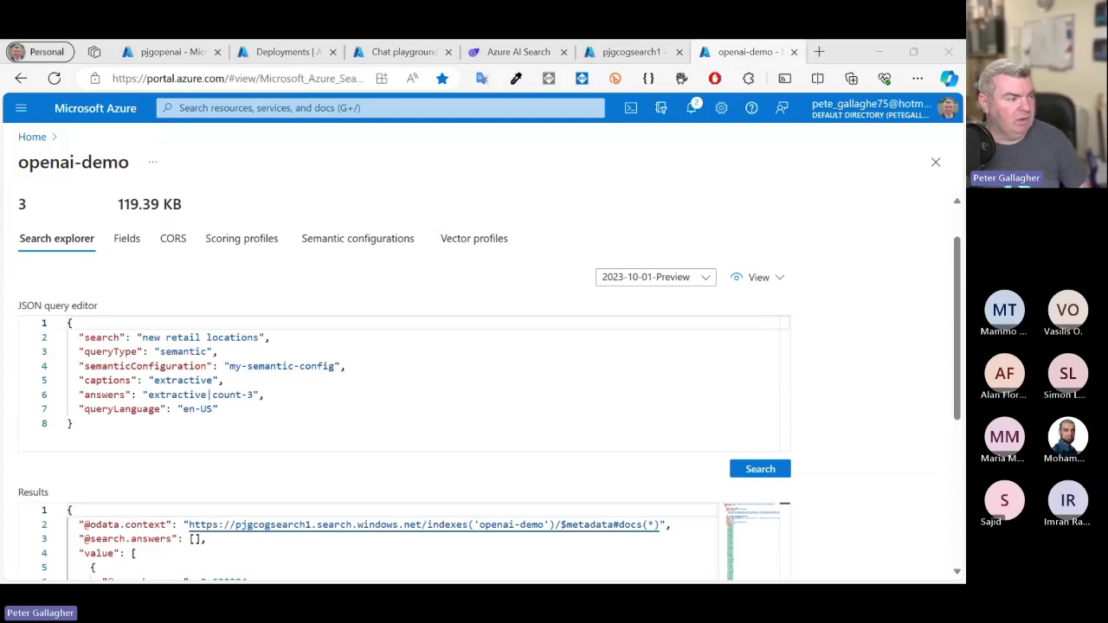
{"action": "left_click", "coordinate": [275, 338]}
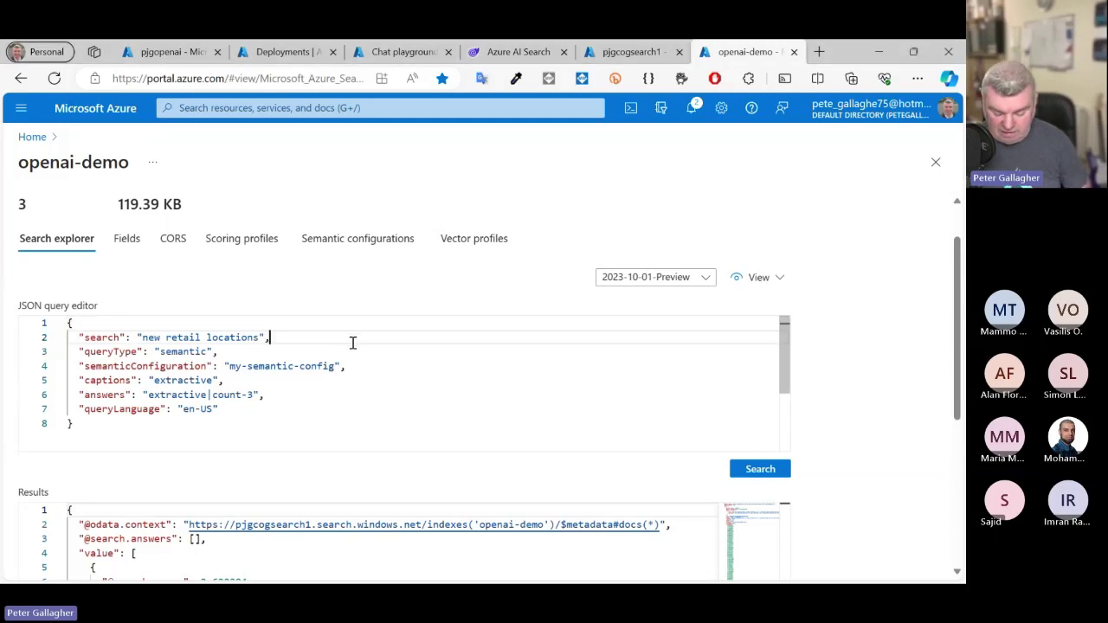
{"action": "key", "text": "Return"}
{"action": "type", "text": "\"select\":\"content,year\","}
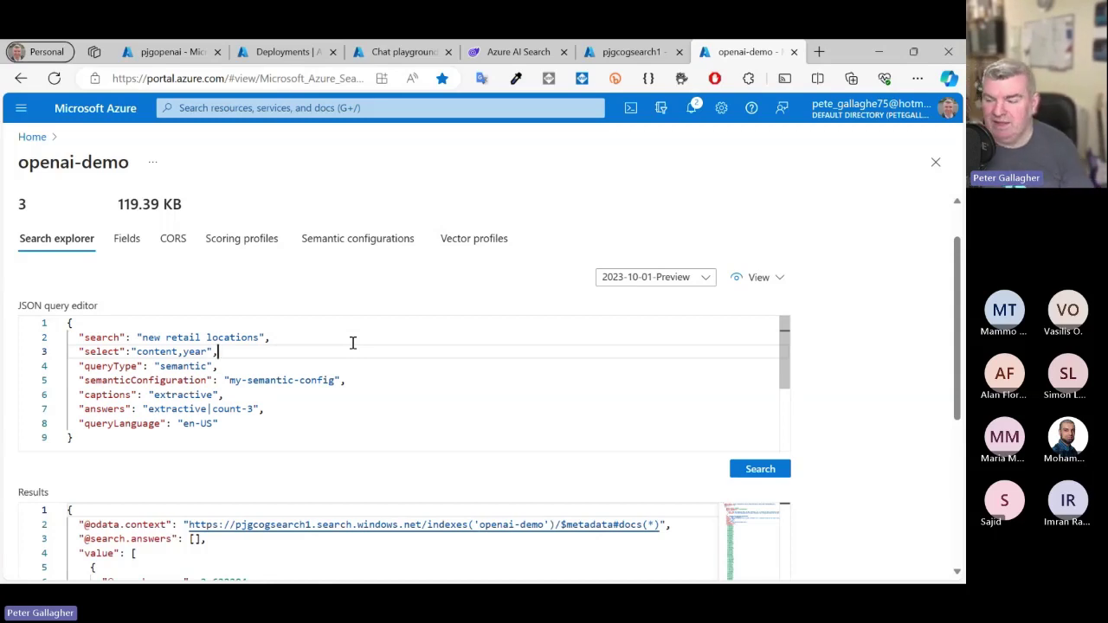
{"action": "double_click", "coordinate": [152, 352]}
{"action": "double_click", "coordinate": [195, 352]}
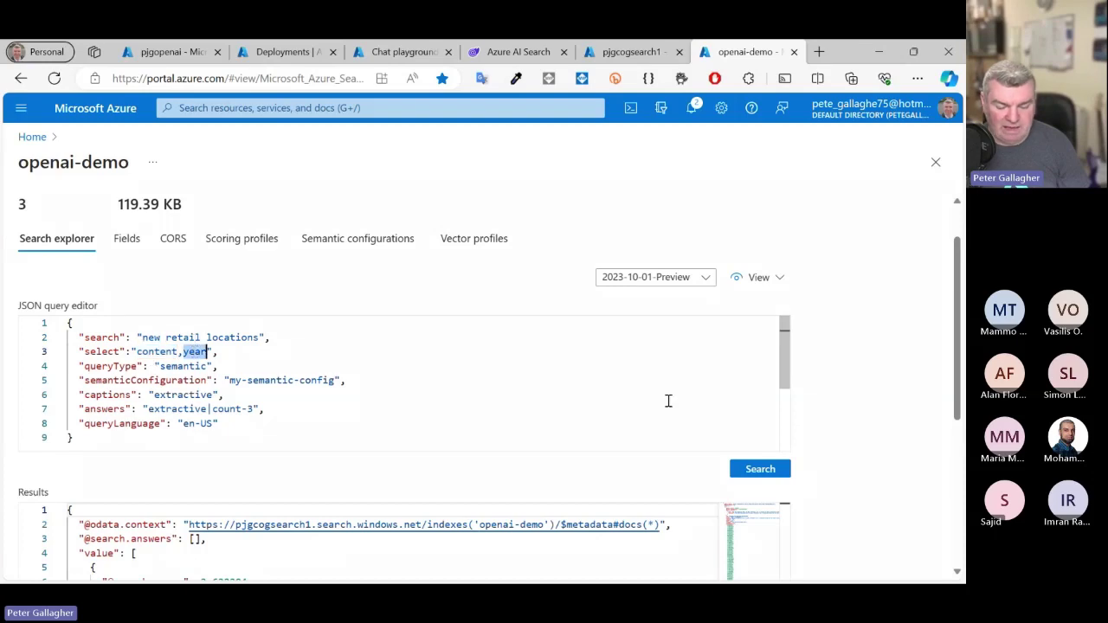
{"action": "left_click", "coordinate": [762, 473]}
Look through the returned documents to check which fields each result contains
{"action": "scroll", "coordinate": [871, 370], "scroll_direction": "down", "scroll_amount": 5}
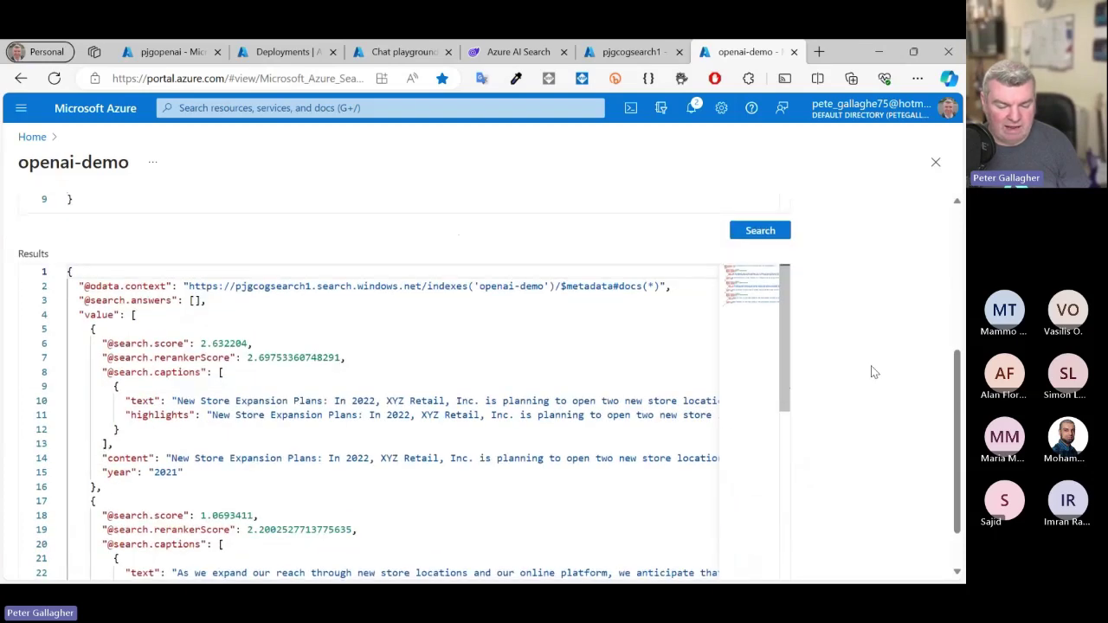
{"action": "scroll", "coordinate": [774, 383], "scroll_direction": "down", "scroll_amount": 2}
{"action": "scroll", "coordinate": [883, 376], "scroll_direction": "down", "scroll_amount": 2}
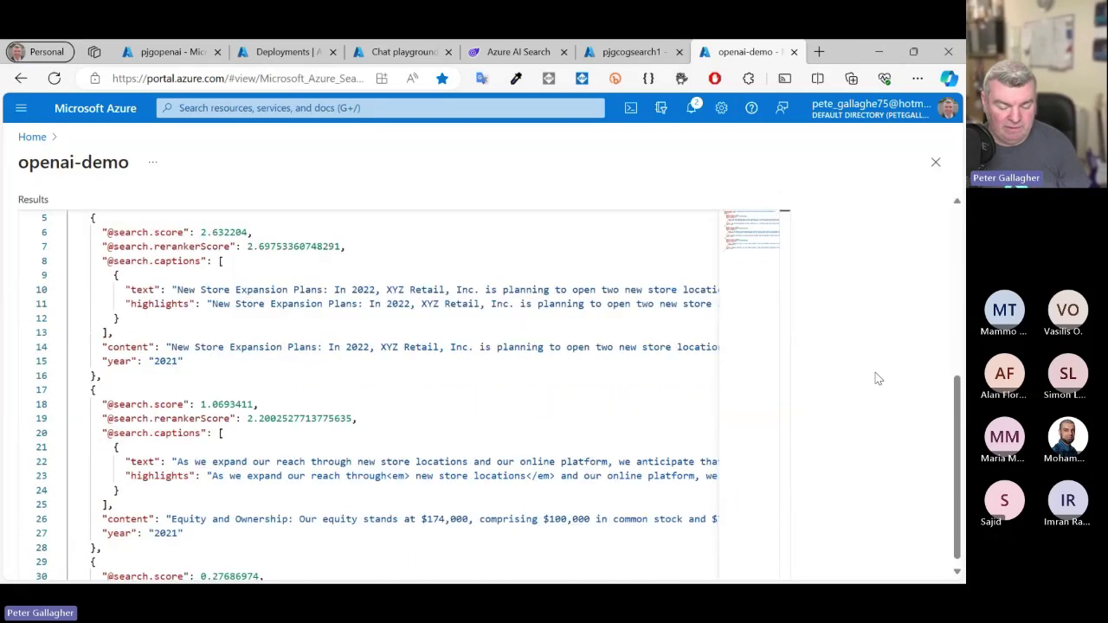
{"action": "scroll", "coordinate": [861, 317], "scroll_direction": "up", "scroll_amount": 1}
{"action": "scroll", "coordinate": [748, 297], "scroll_direction": "down", "scroll_amount": 6}
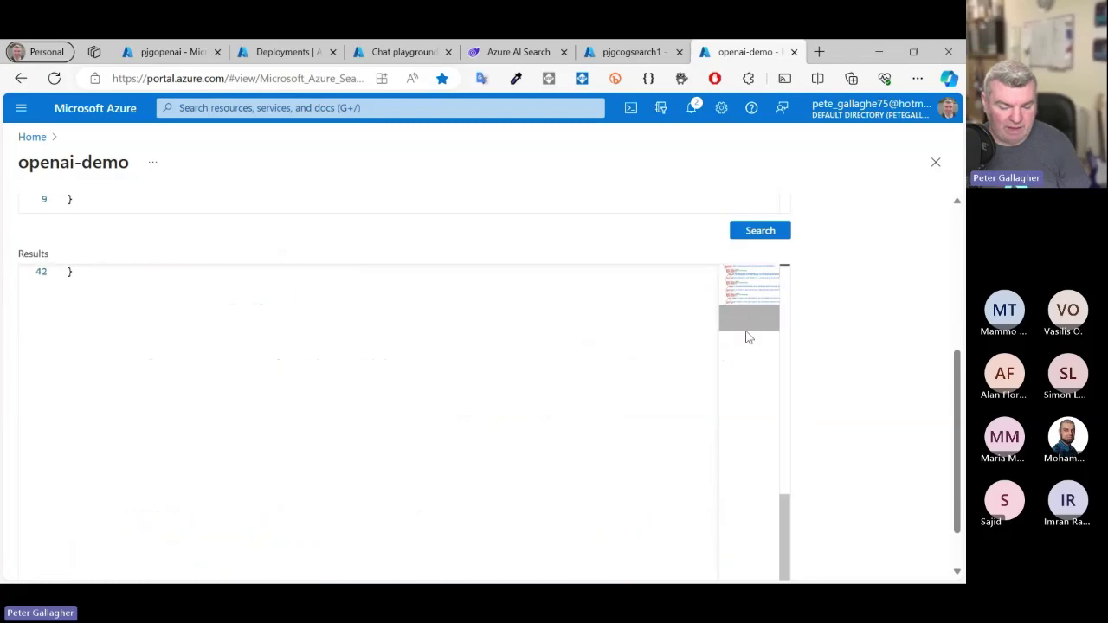
{"action": "scroll", "coordinate": [749, 297], "scroll_direction": "up", "scroll_amount": 6}
{"action": "scroll", "coordinate": [749, 297], "scroll_direction": "up", "scroll_amount": 1}
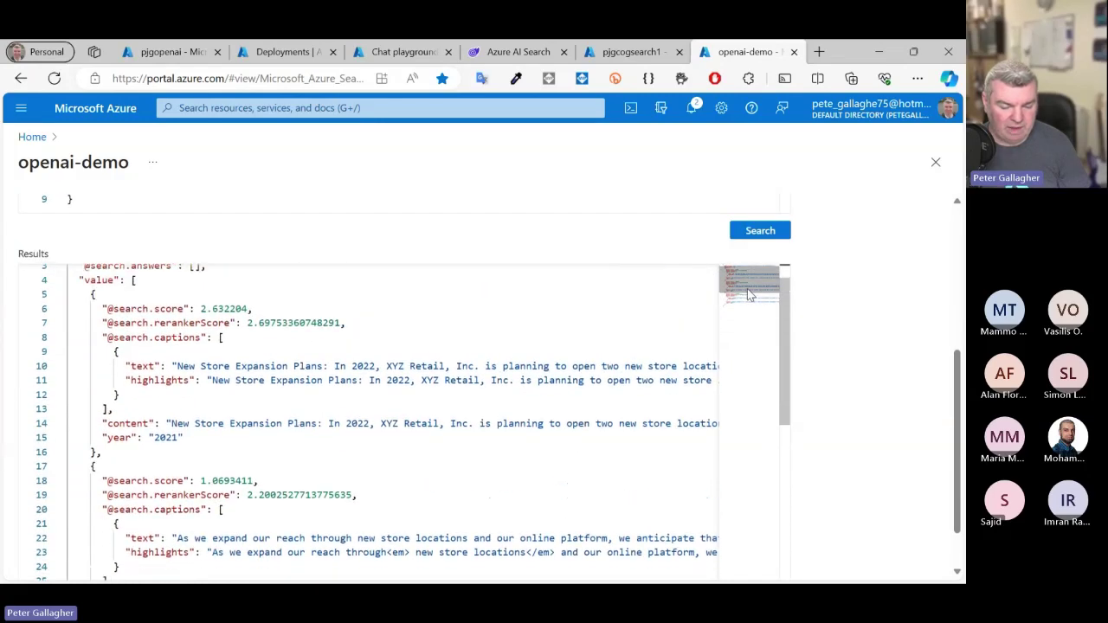
{"action": "scroll", "coordinate": [749, 297], "scroll_direction": "up", "scroll_amount": 1}
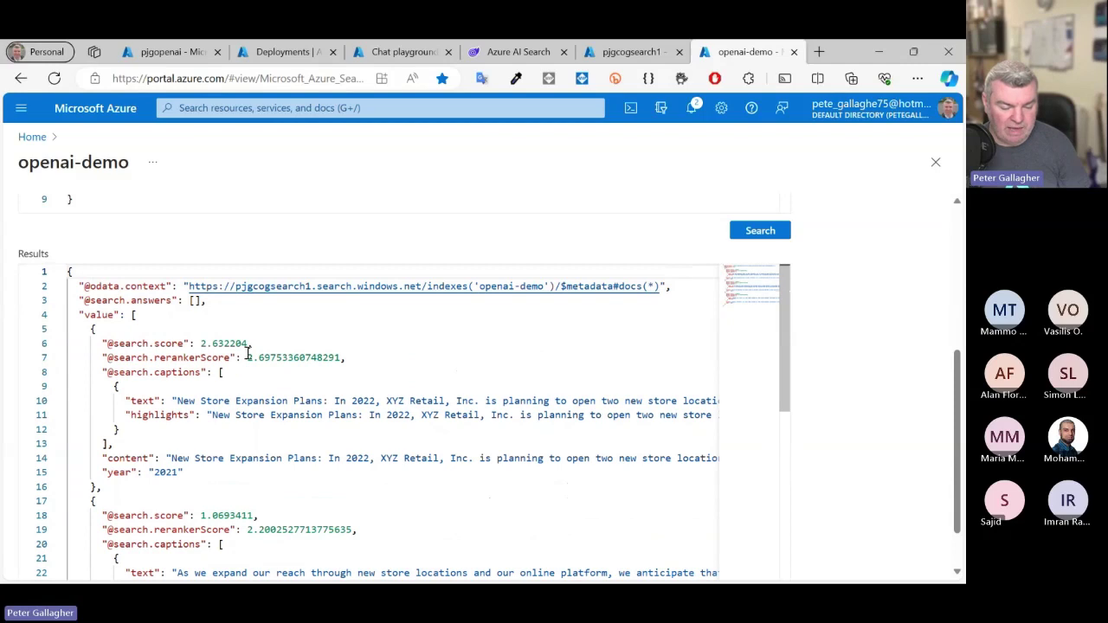
Compare the search score and reranker score of the first two results
{"action": "left_click_drag", "start_coordinate": [256, 343], "coordinate": [176, 343]}
{"action": "left_click_drag", "start_coordinate": [347, 358], "coordinate": [245, 359]}
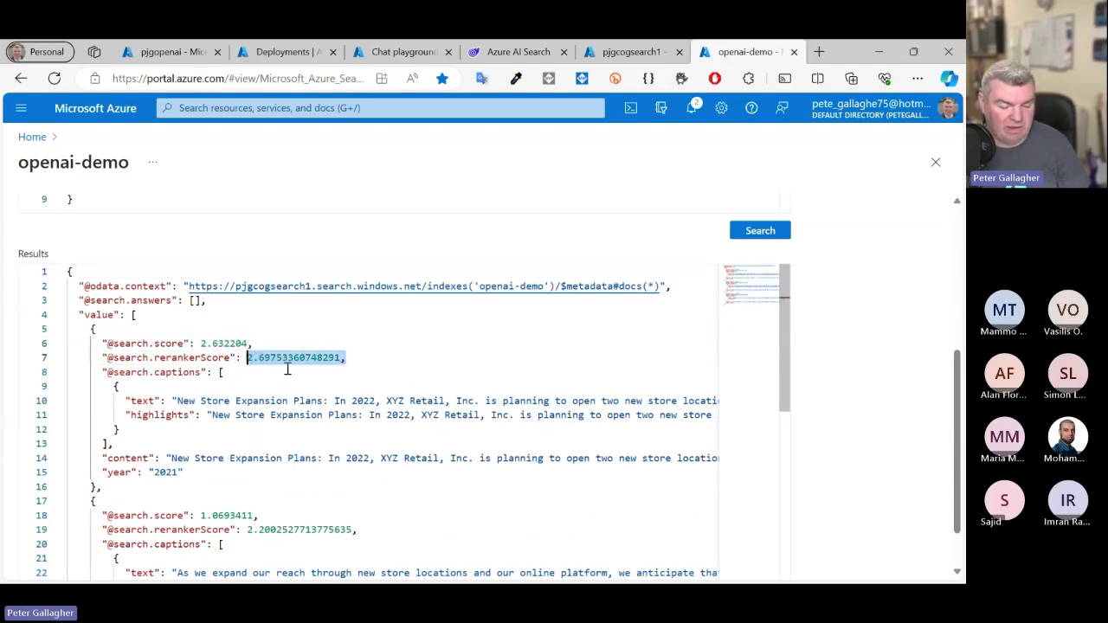
{"action": "left_click", "coordinate": [246, 360]}
{"action": "left_click_drag", "start_coordinate": [249, 361], "coordinate": [343, 358]}
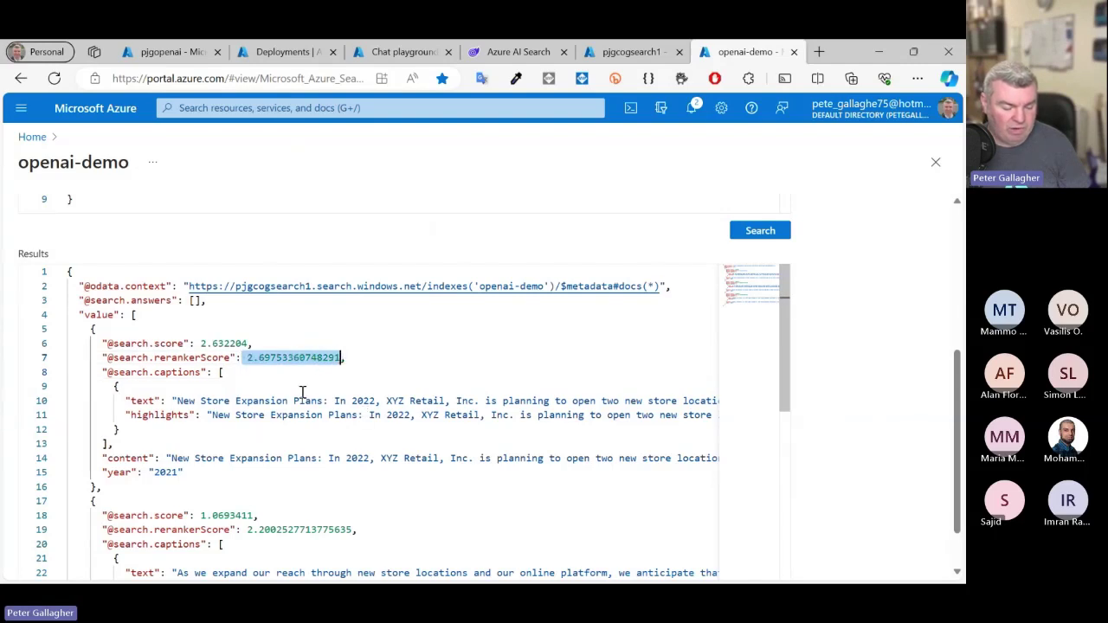
{"action": "left_click_drag", "start_coordinate": [247, 530], "coordinate": [282, 530]}
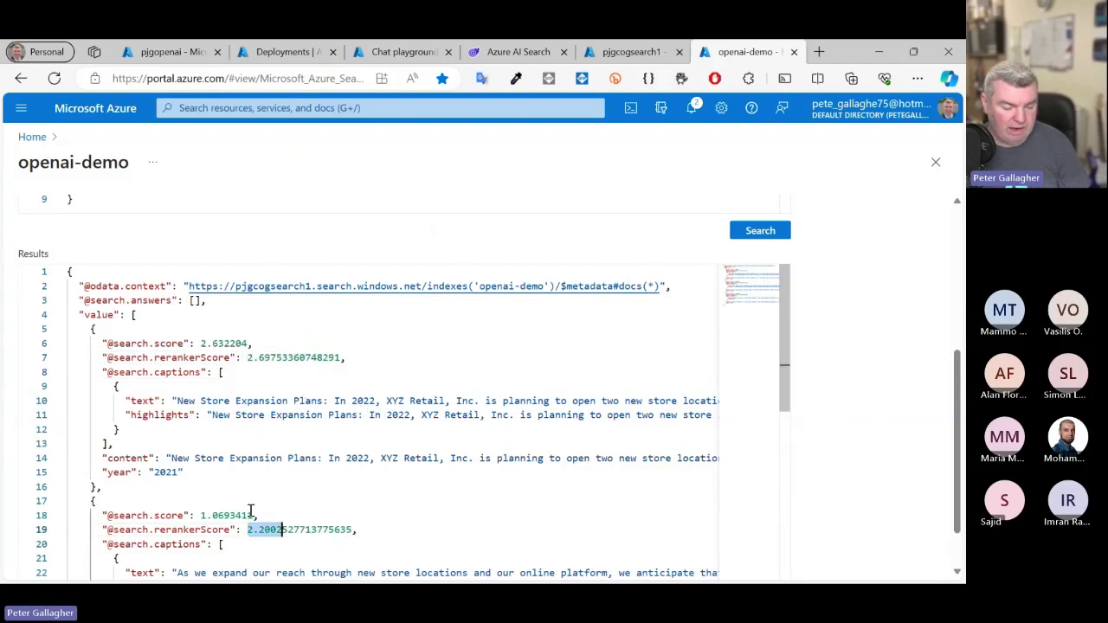
{"action": "double_click", "coordinate": [250, 514]}
{"action": "scroll", "coordinate": [337, 432], "scroll_direction": "down", "scroll_amount": 1}
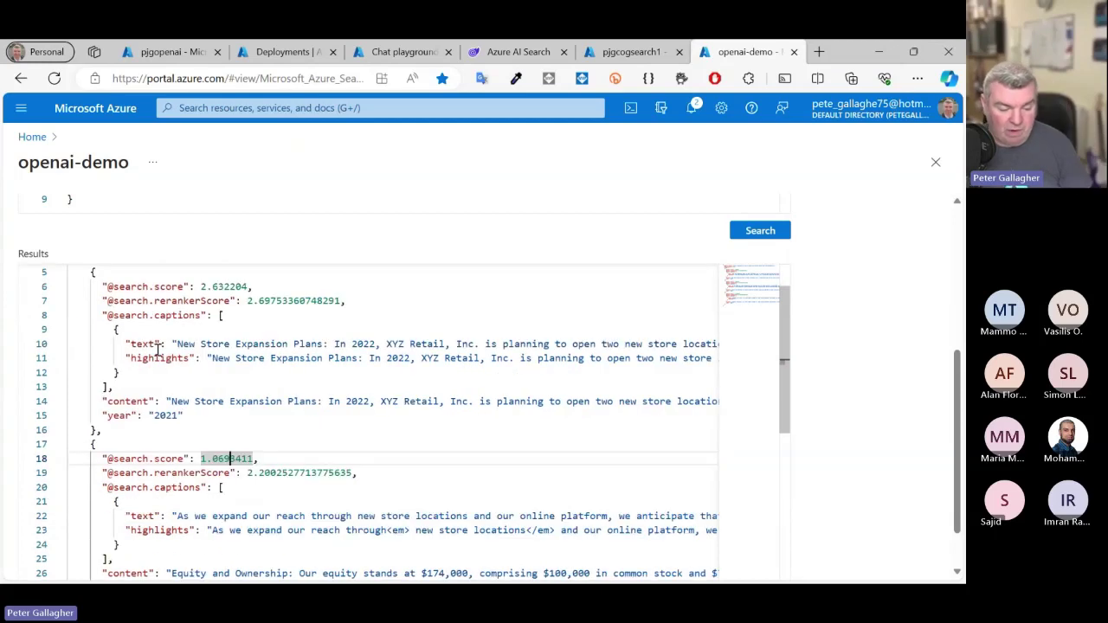
Compare the caption texts of the first two results with the search phrase in the JSON query
{"action": "left_click_drag", "start_coordinate": [172, 344], "coordinate": [695, 344]}
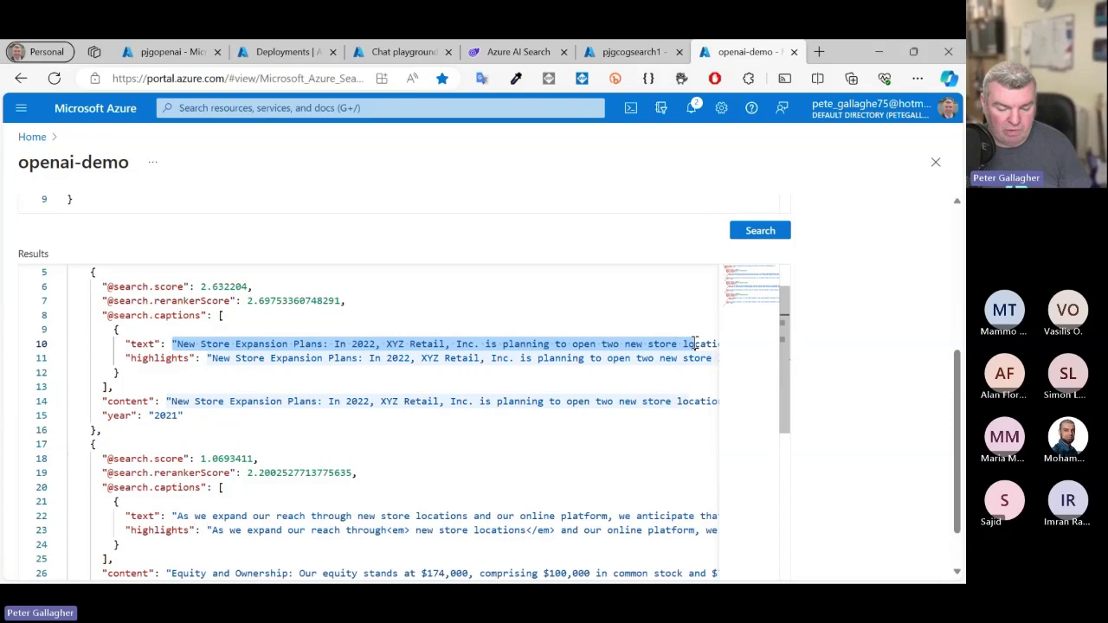
{"action": "left_click", "coordinate": [525, 433]}
{"action": "scroll", "coordinate": [526, 436], "scroll_direction": "down", "scroll_amount": 1}
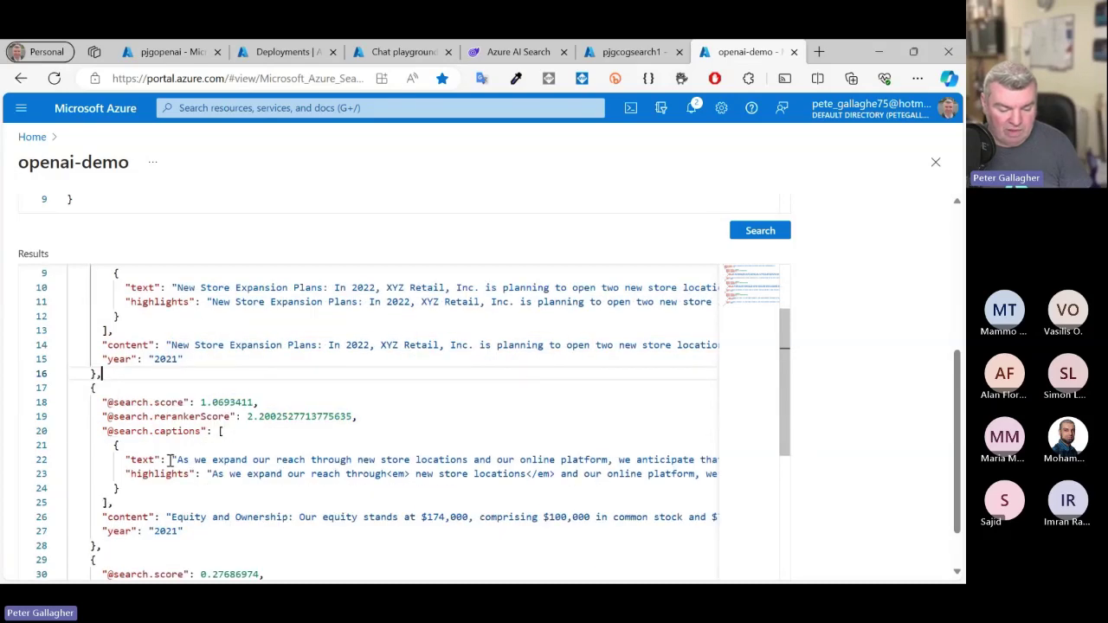
{"action": "left_click_drag", "start_coordinate": [170, 460], "coordinate": [516, 445]}
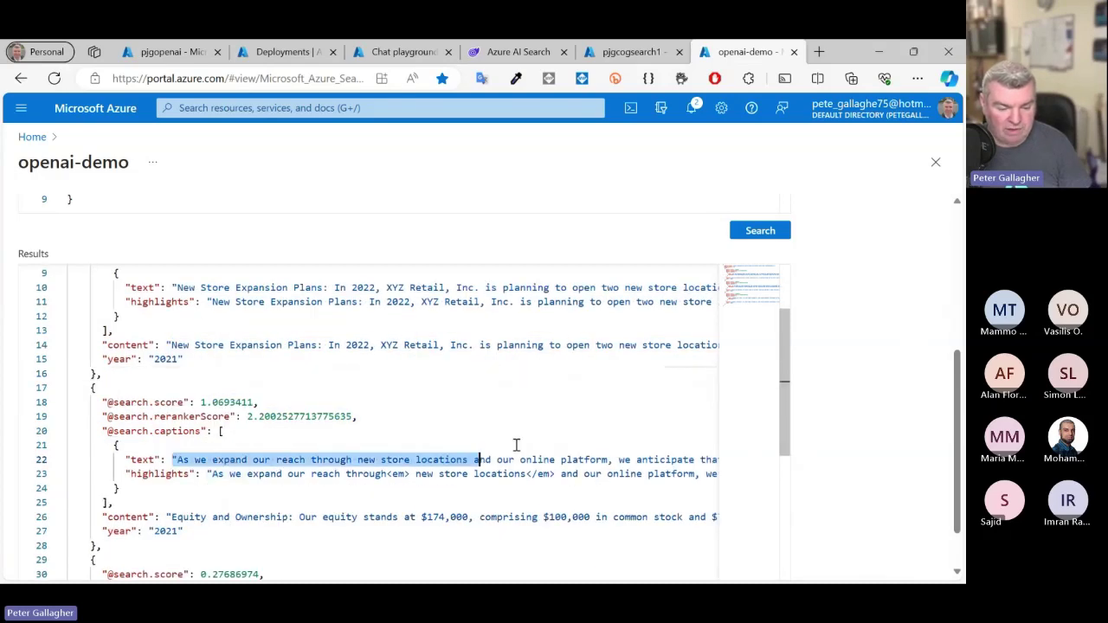
{"action": "scroll", "coordinate": [516, 444], "scroll_direction": "up", "scroll_amount": 3}
{"action": "scroll", "coordinate": [884, 411], "scroll_direction": "up", "scroll_amount": 4}
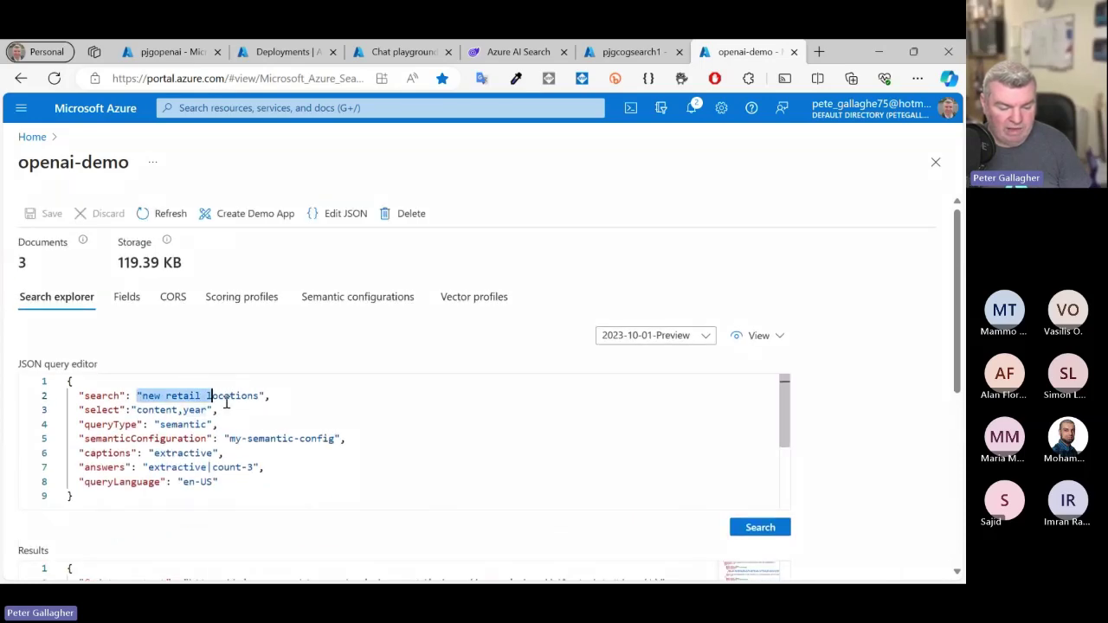
{"action": "left_click_drag", "start_coordinate": [226, 401], "coordinate": [260, 396]}
{"action": "scroll", "coordinate": [876, 424], "scroll_direction": "down", "scroll_amount": 5}
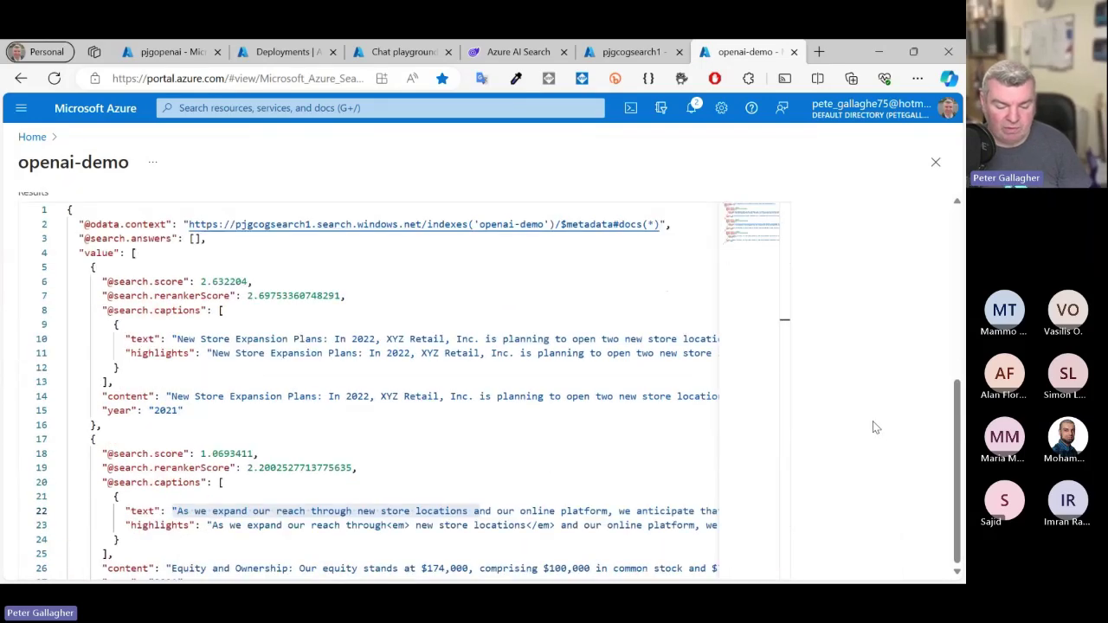
{"action": "scroll", "coordinate": [866, 424], "scroll_direction": "up", "scroll_amount": 6}
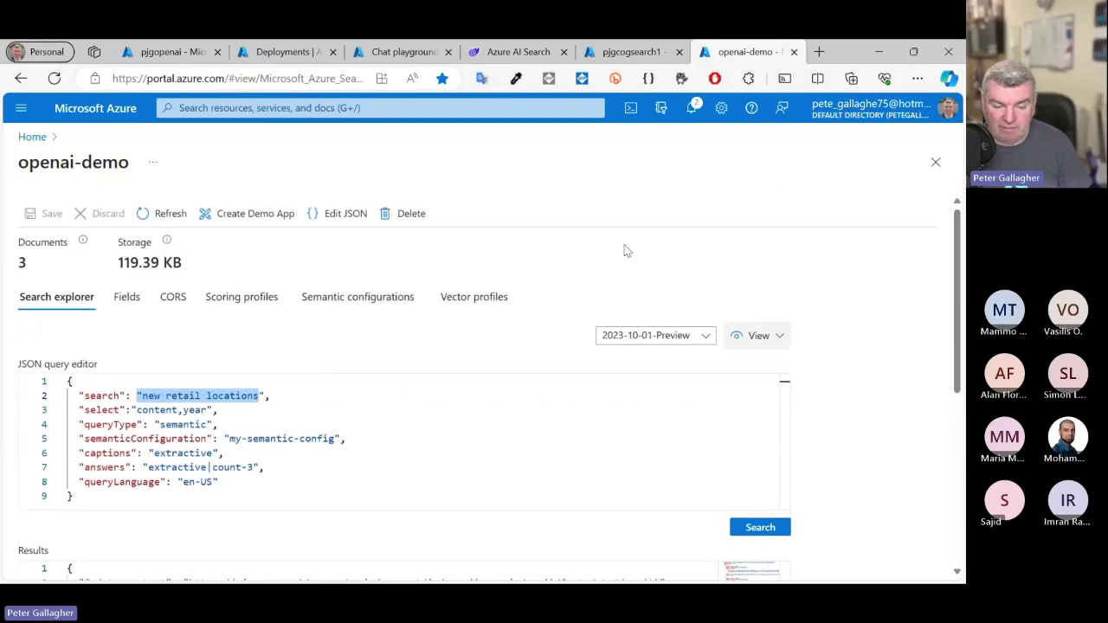
Switch to the Azure OpenAI Demo web app's AI Search page and check the available search types, keeping Vector Search
{"action": "left_click", "coordinate": [517, 52]}
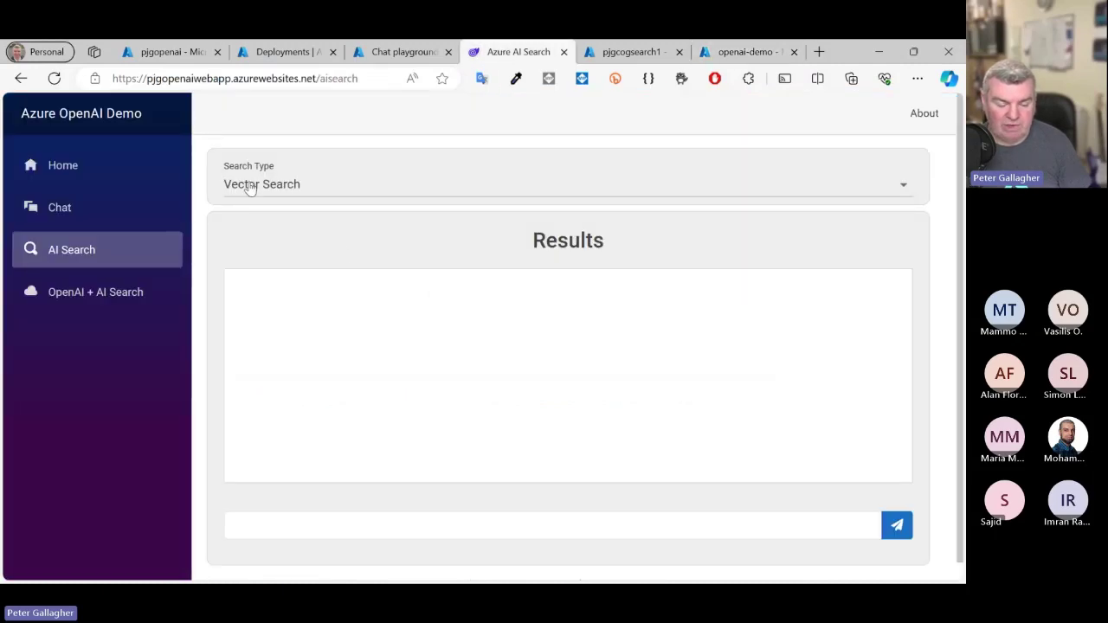
{"action": "left_click", "coordinate": [301, 185]}
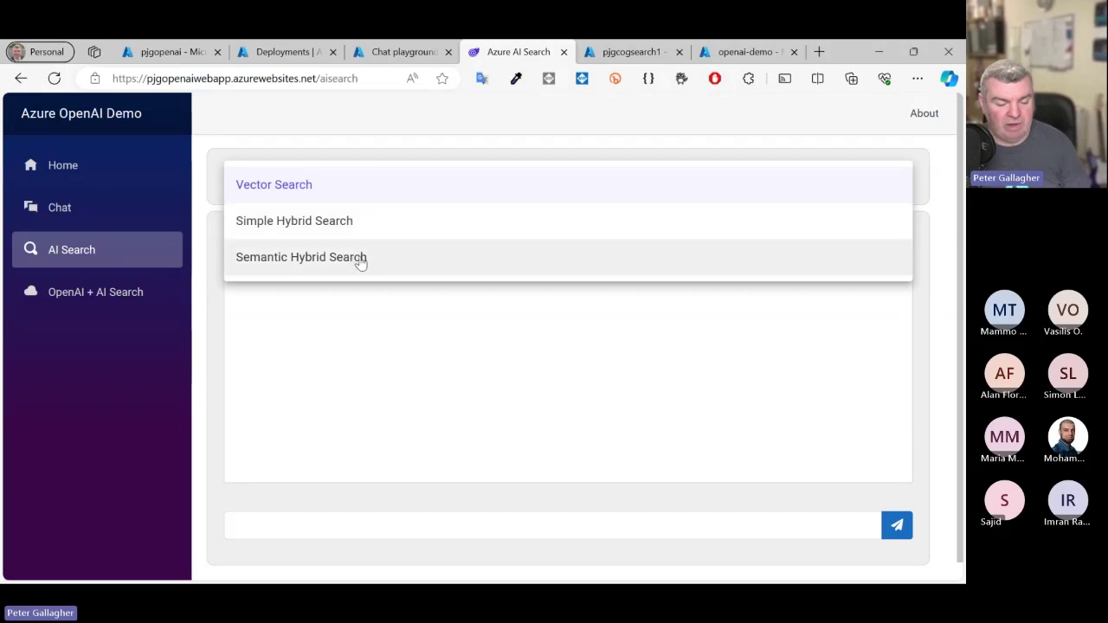
{"action": "left_click", "coordinate": [264, 406]}
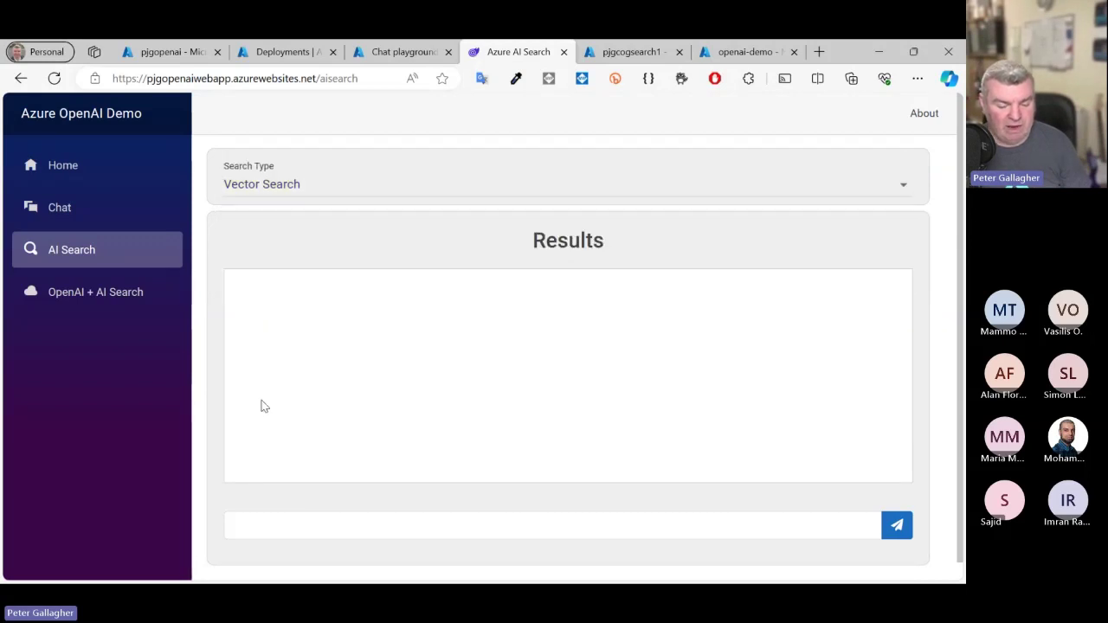
Run a vector search for "What was XYZ Retail's net income in 2021?" and look through the returned documents
{"action": "left_click", "coordinate": [341, 522]}
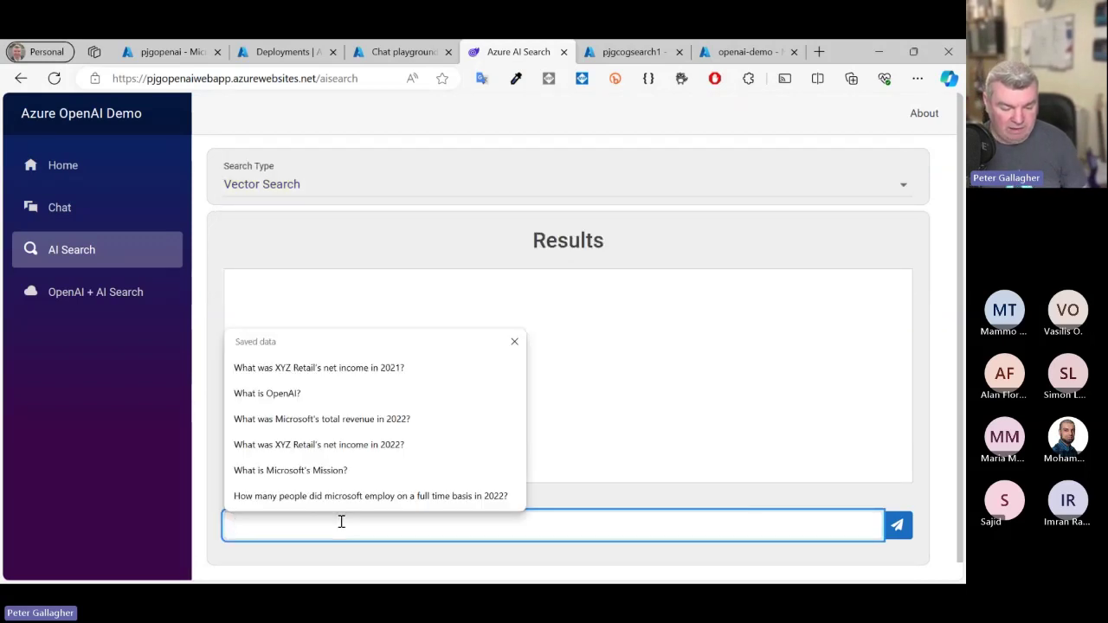
{"action": "left_click", "coordinate": [394, 371]}
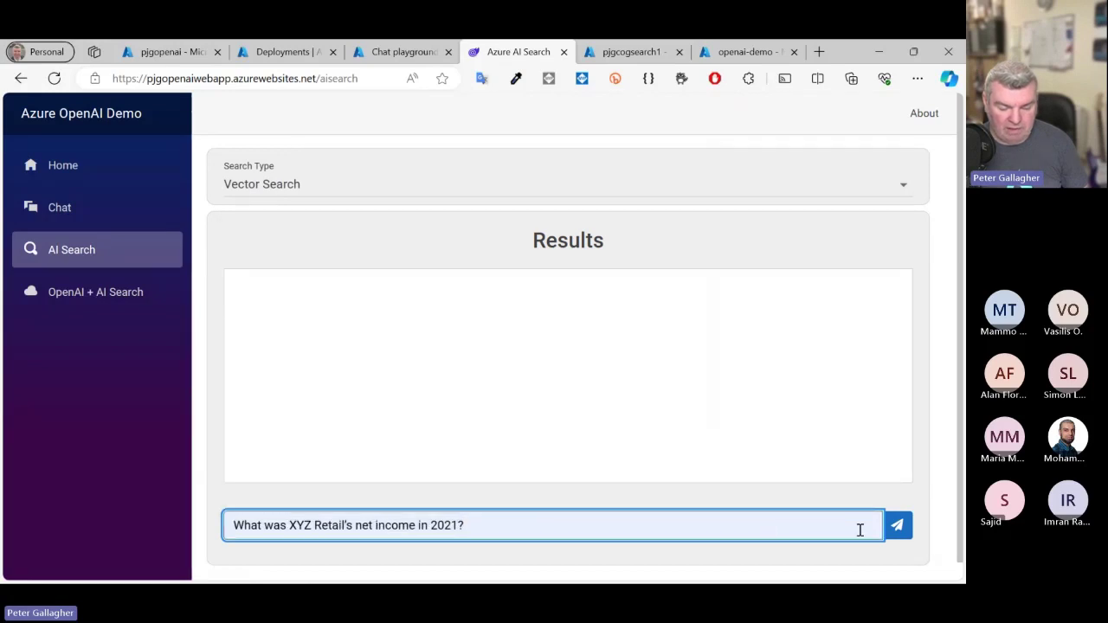
{"action": "left_click", "coordinate": [897, 525]}
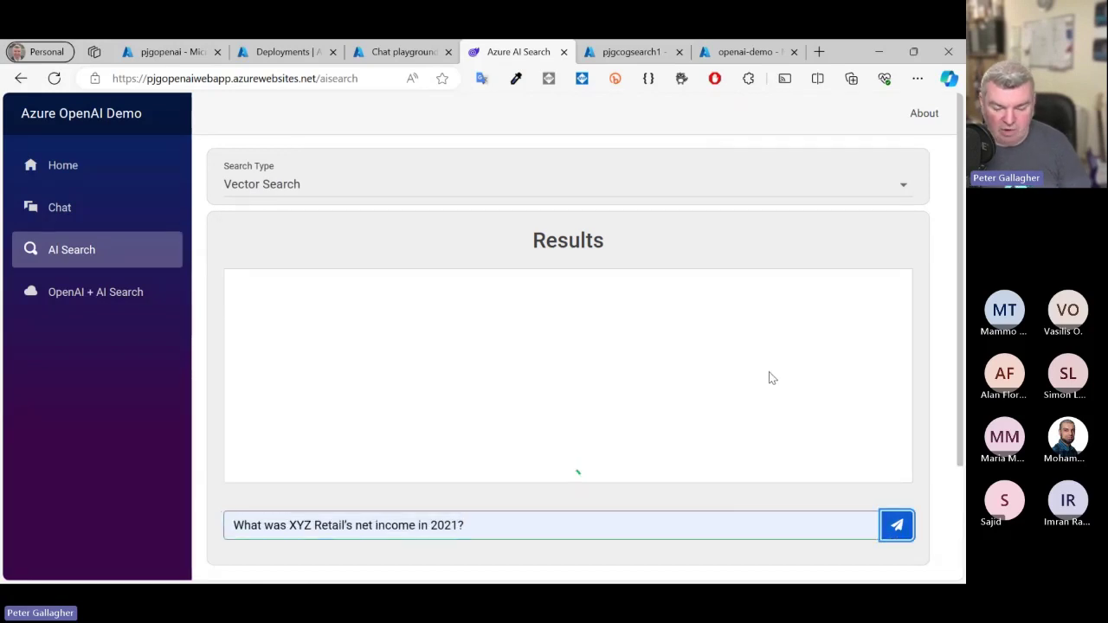
{"action": "left_click_drag", "start_coordinate": [901, 316], "coordinate": [899, 251]}
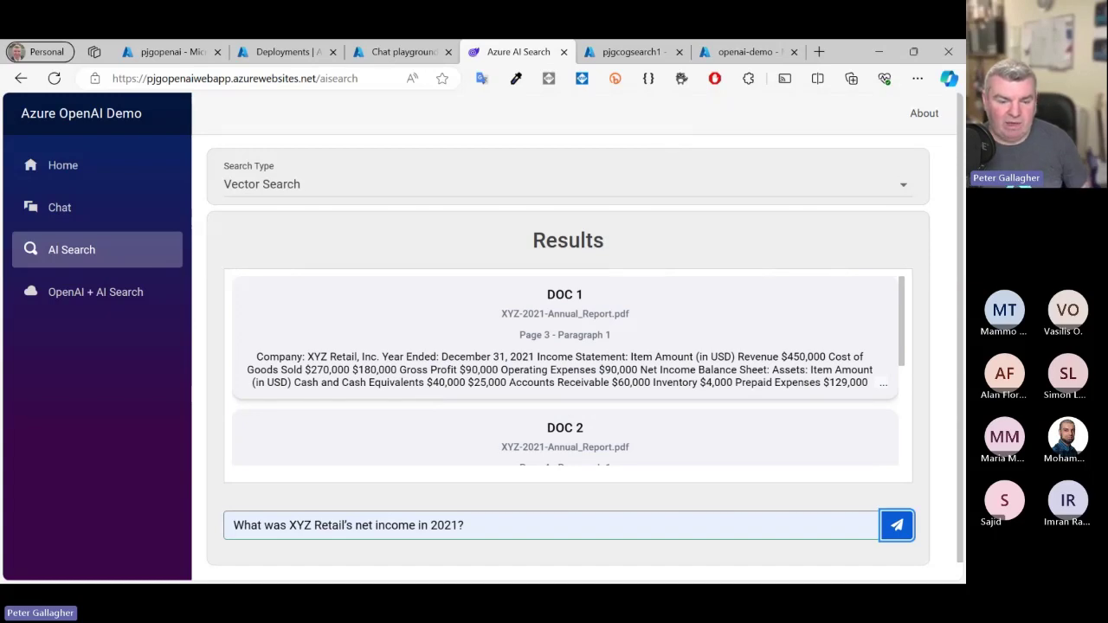
{"action": "key", "text": "alt+Tab"}
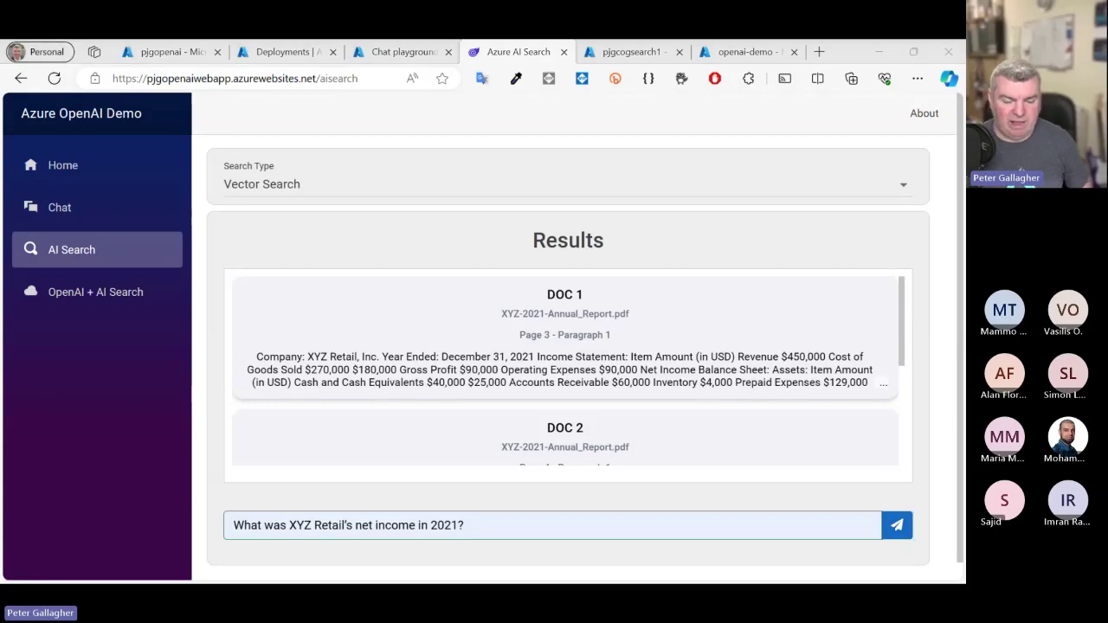